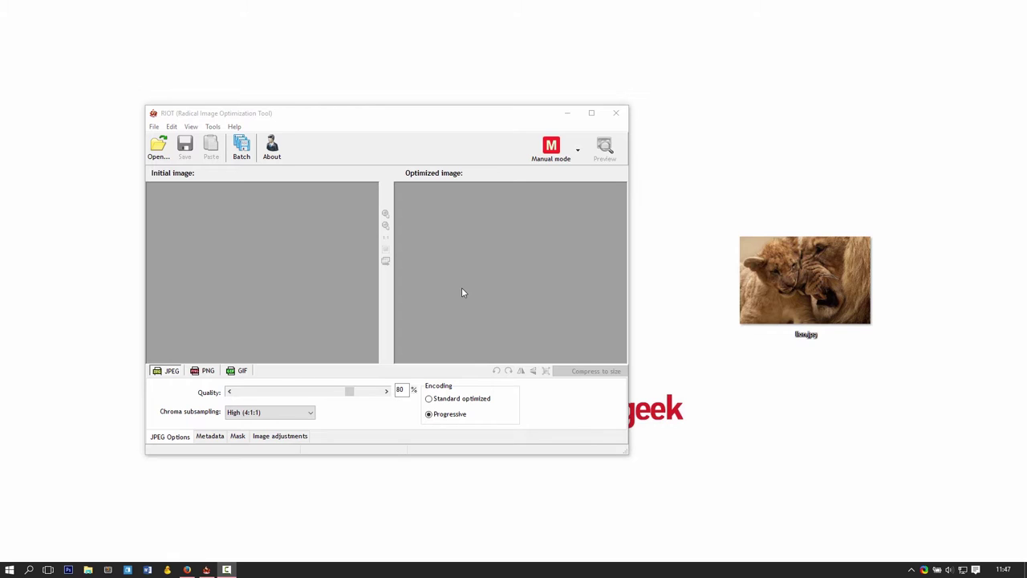
Load lion.jpg from the desktop and accept resizing it to a width of 1920 pixels with the aspect ratio kept
click(801, 277)
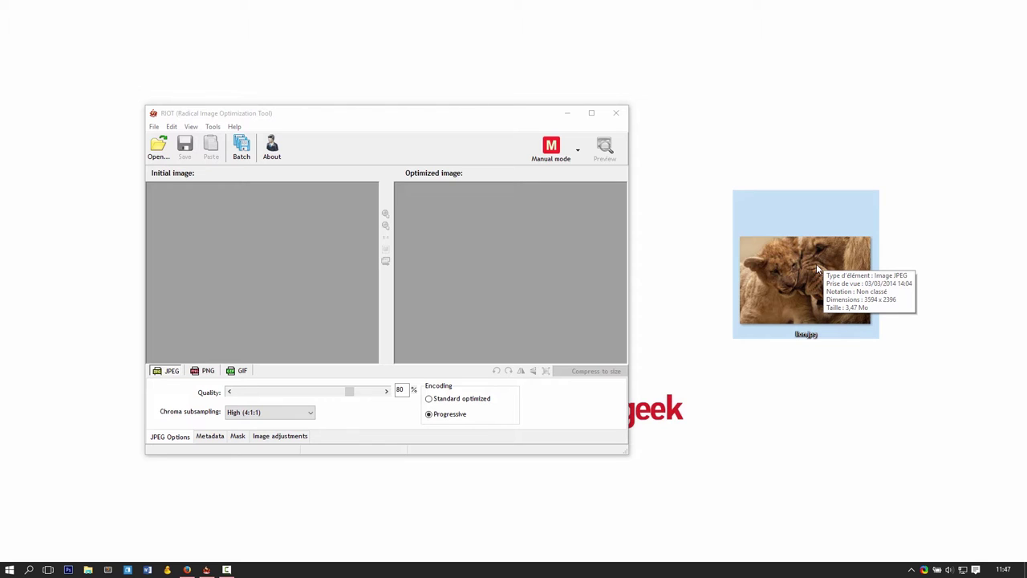
drag(815, 263, 263, 254)
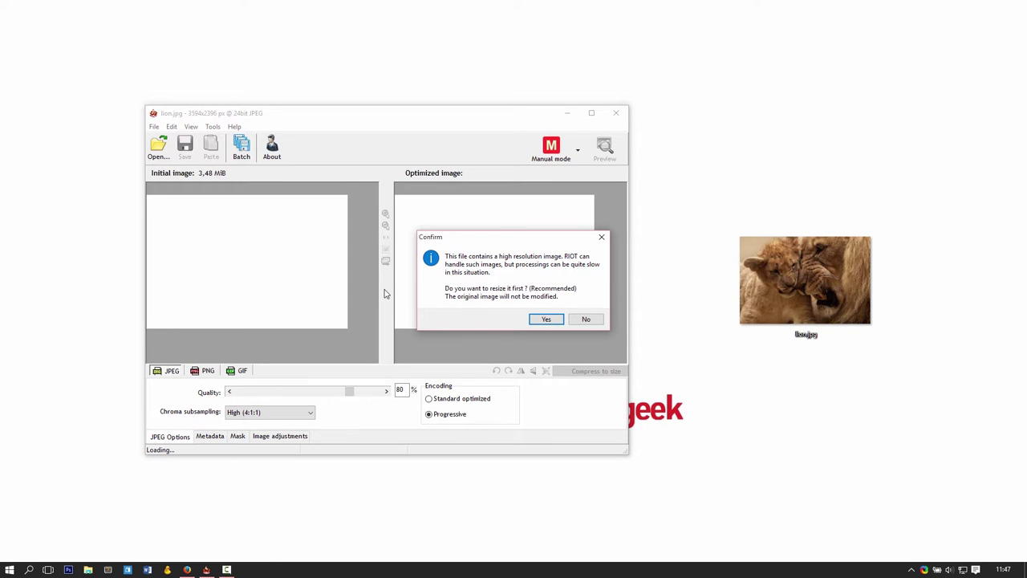
click(544, 318)
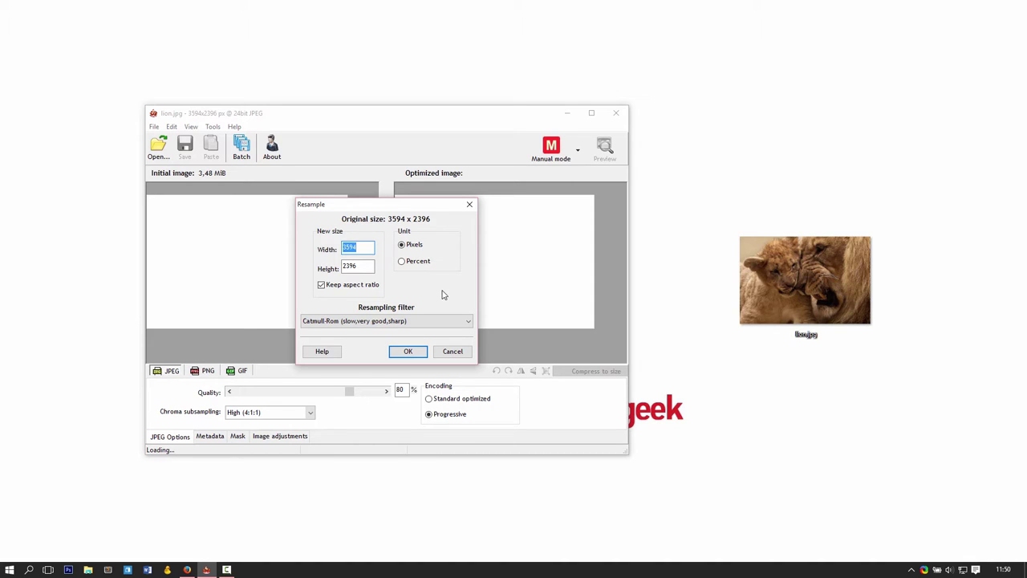
text(1920)
click(407, 353)
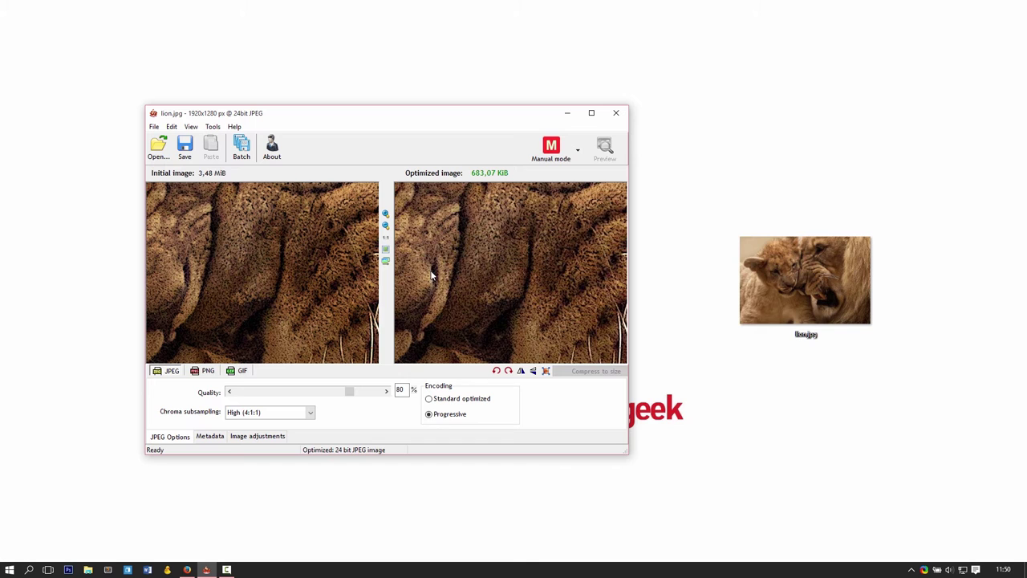
Compare detail between the initial and optimized previews and make the window taller
drag(260, 231, 446, 348)
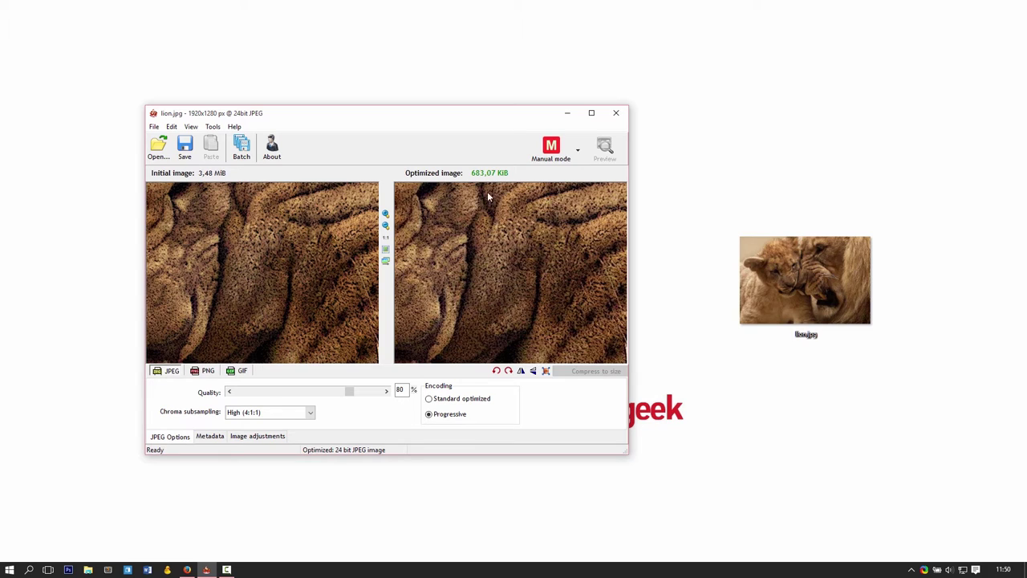
scroll(270, 324, down, 2)
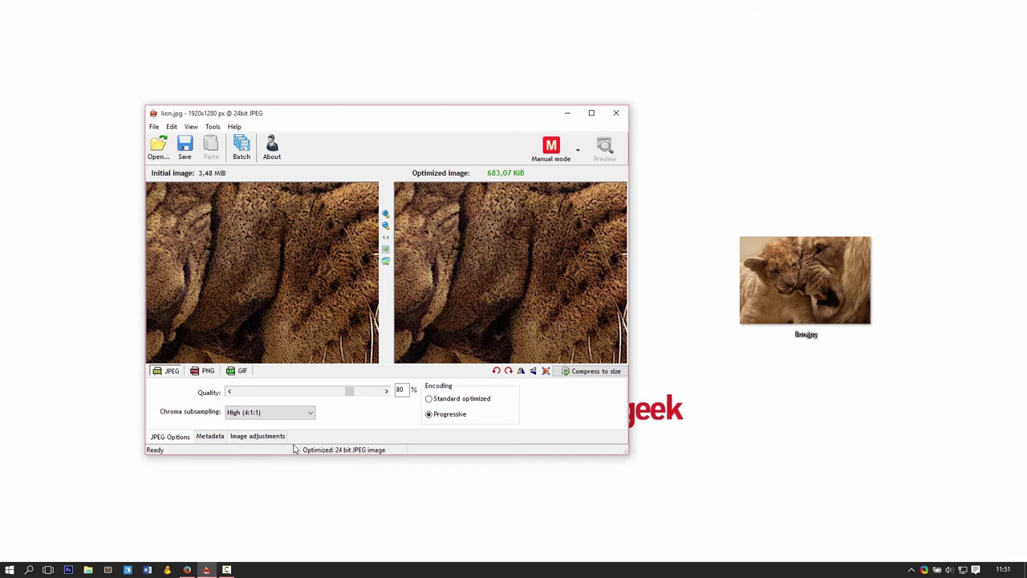
drag(292, 455, 286, 493)
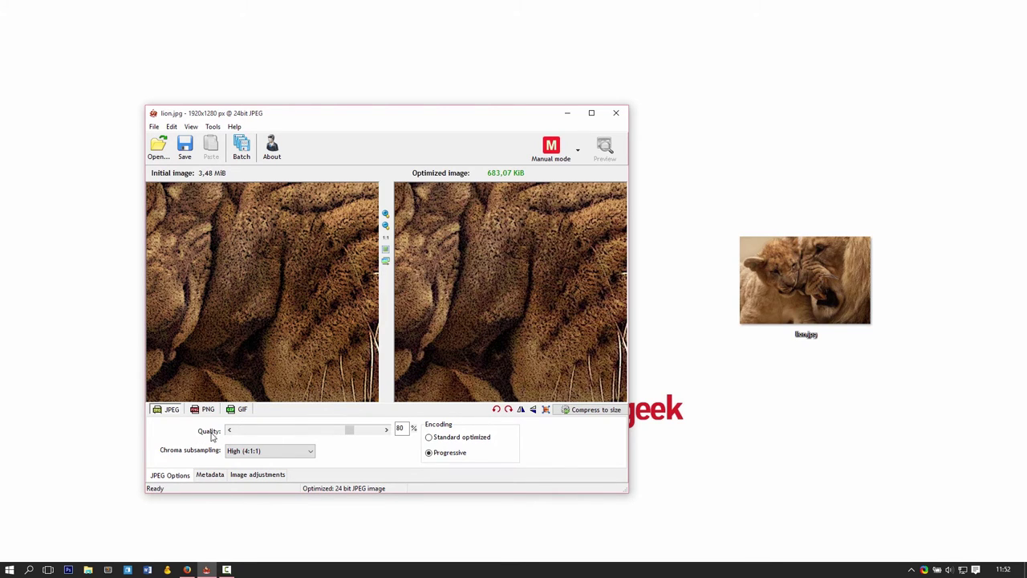
Try a JPEG quality of 100%, restore it to 80%, and compare the previews
click(384, 430)
text(100)
double_click(399, 428)
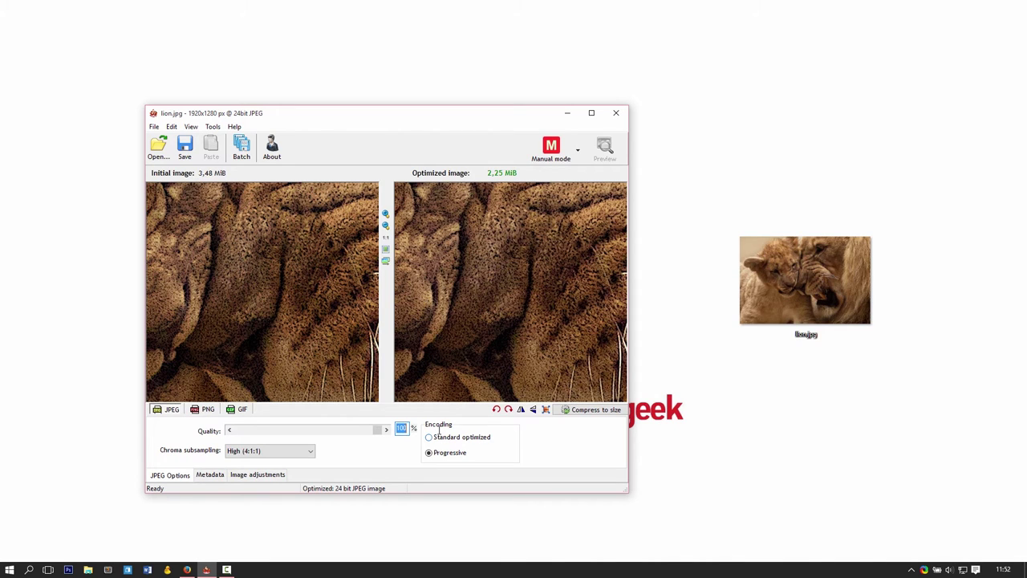
text(80)
drag(276, 247, 299, 273)
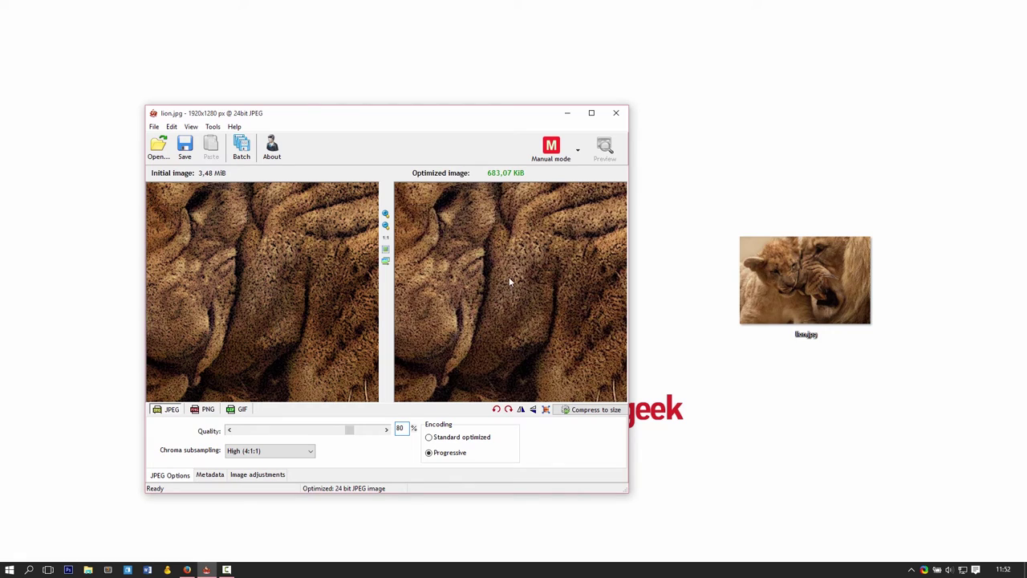
Review the available chroma subsampling levels without changing the selection
mouse_move(497, 172)
click(265, 450)
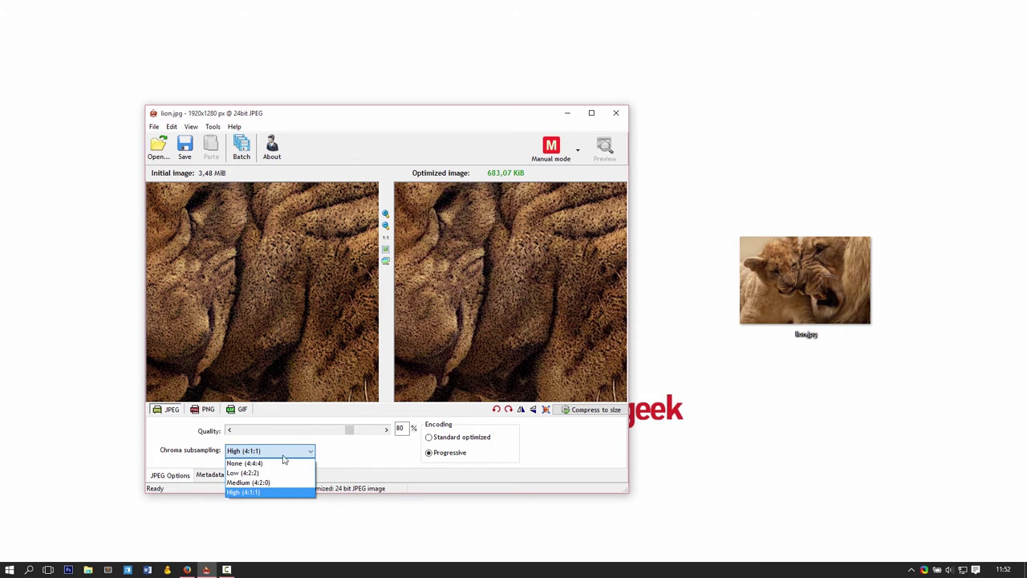
click(363, 453)
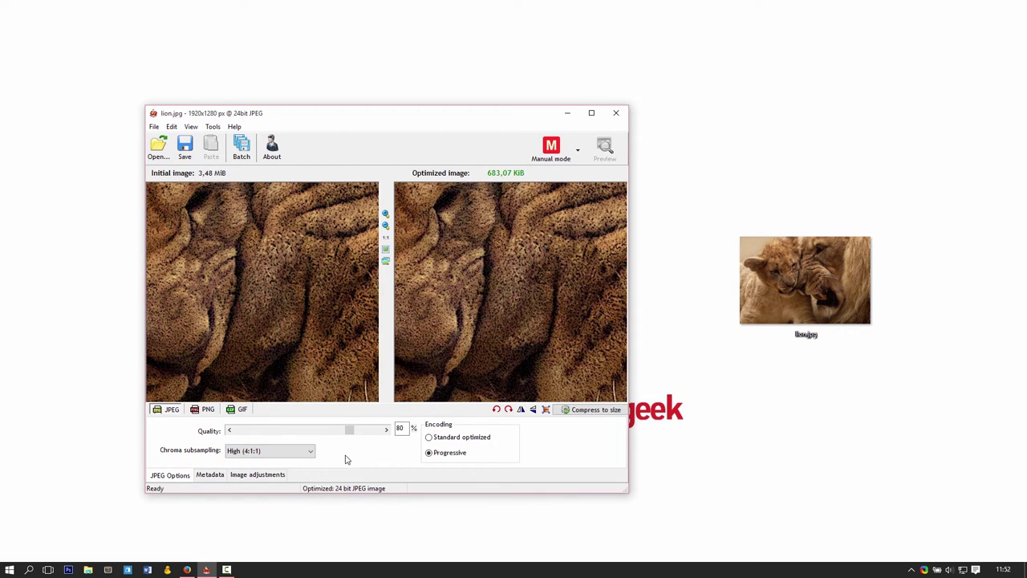
Turn EXIF profile removal off and back on in the metadata options
click(211, 475)
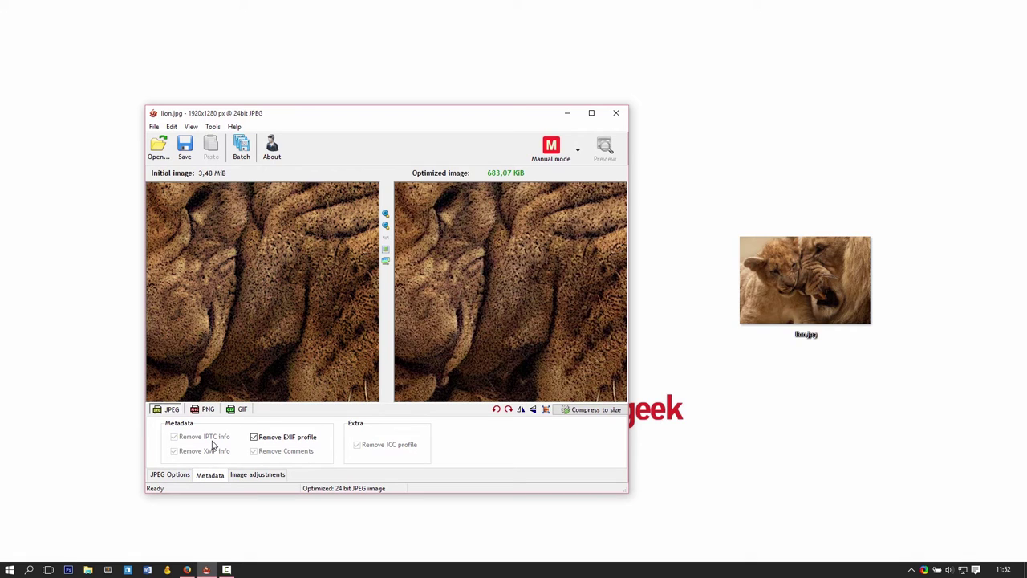
click(253, 437)
click(253, 437)
Try brightness -38 and contrast -19 on the optimized image, and return both to 0
click(257, 476)
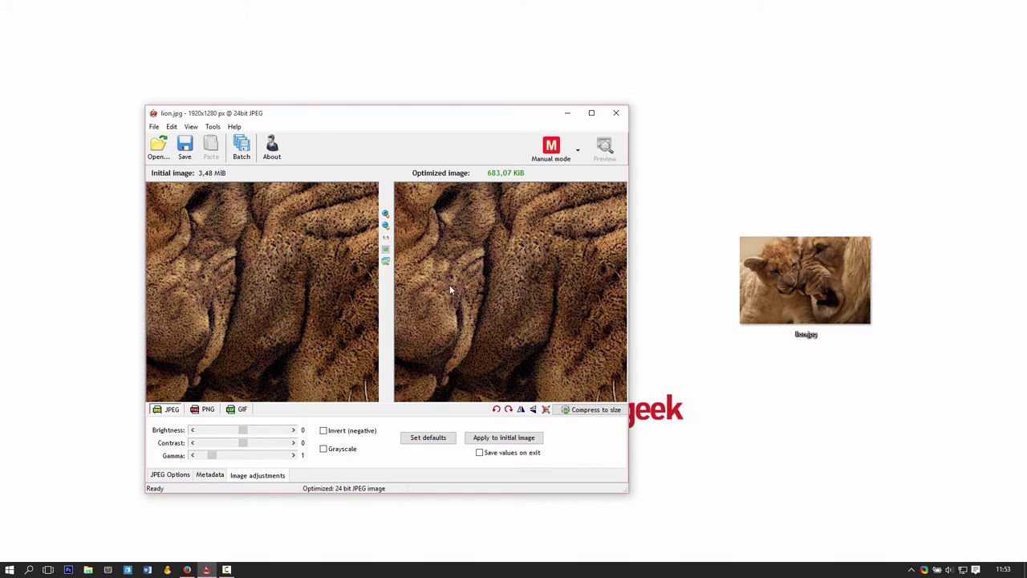
drag(243, 430, 228, 431)
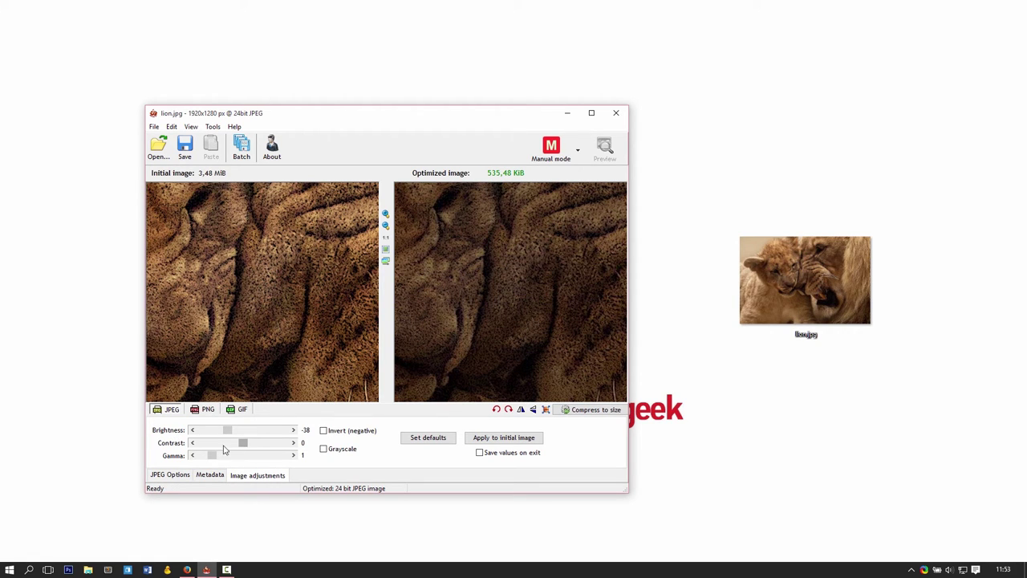
drag(246, 448, 237, 448)
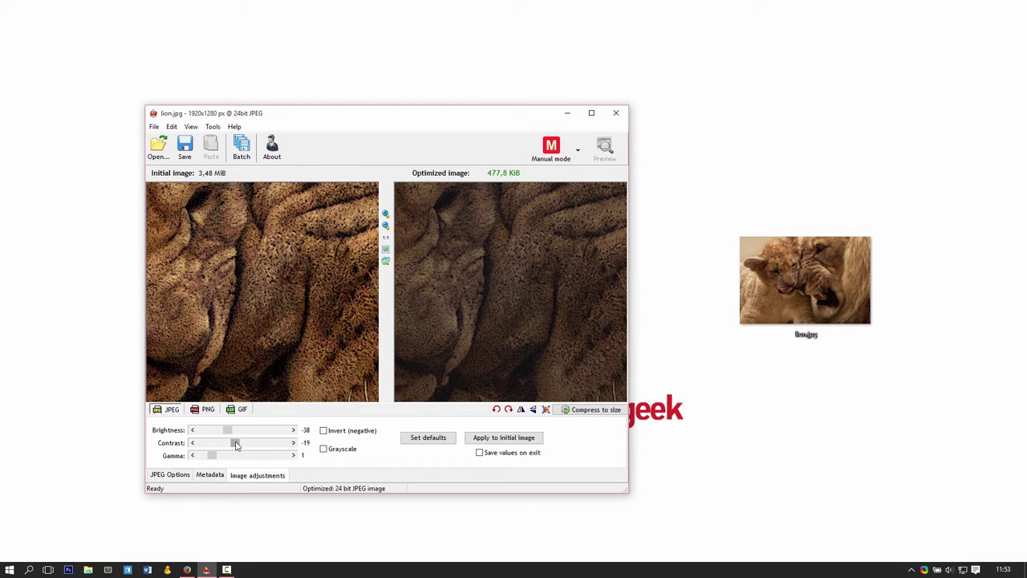
drag(235, 443, 243, 445)
mouse_move(243, 443)
mouse_down()
mouse_move(232, 431)
mouse_move(245, 430)
mouse_up()
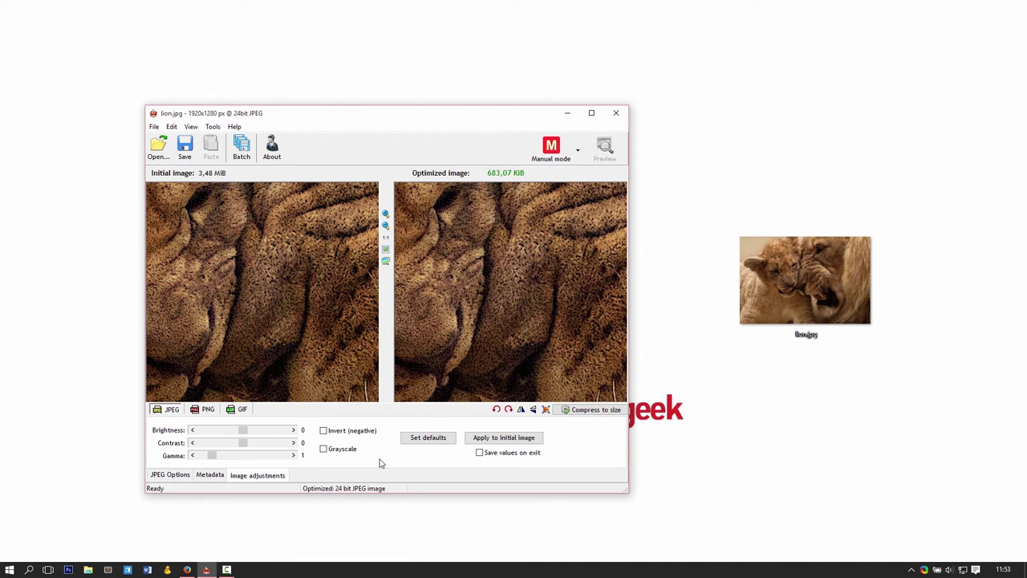
Try the Grayscale and Invert (negative) adjustments one after the other, switching each off again
click(323, 452)
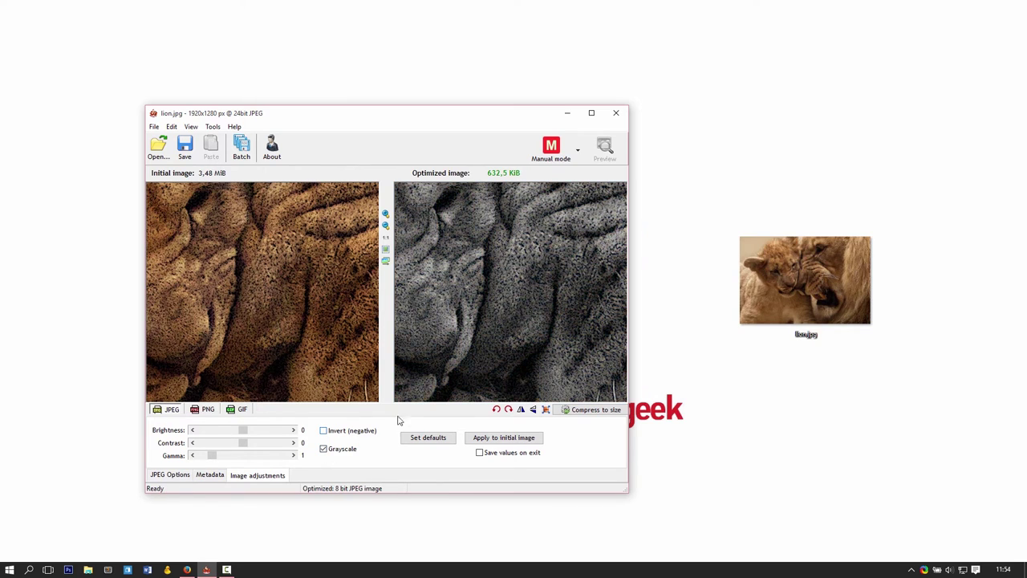
click(325, 452)
click(324, 432)
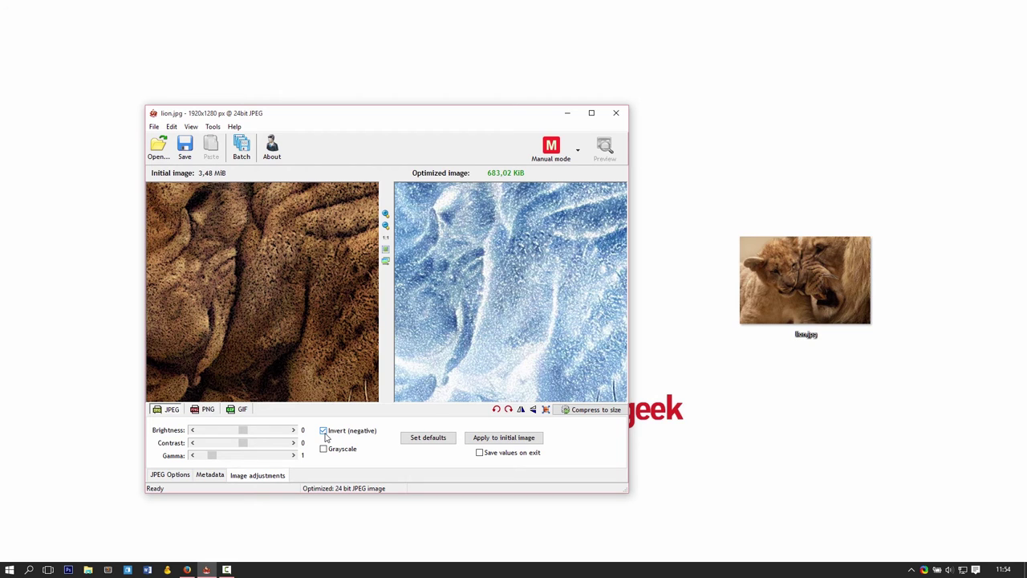
click(324, 432)
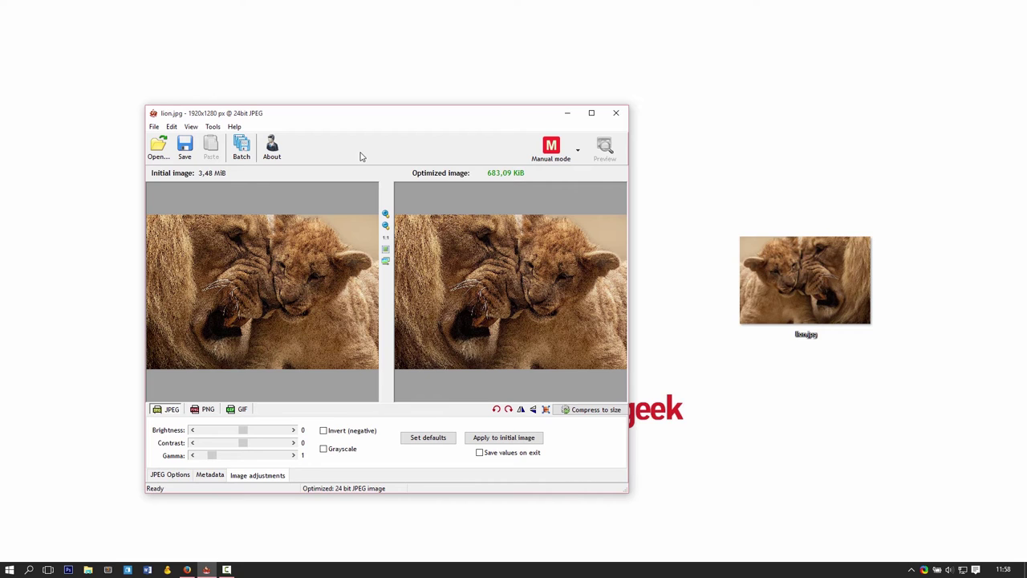
Open the batch optimizer, agreeing to unload the current image, and make its window narrower
click(241, 148)
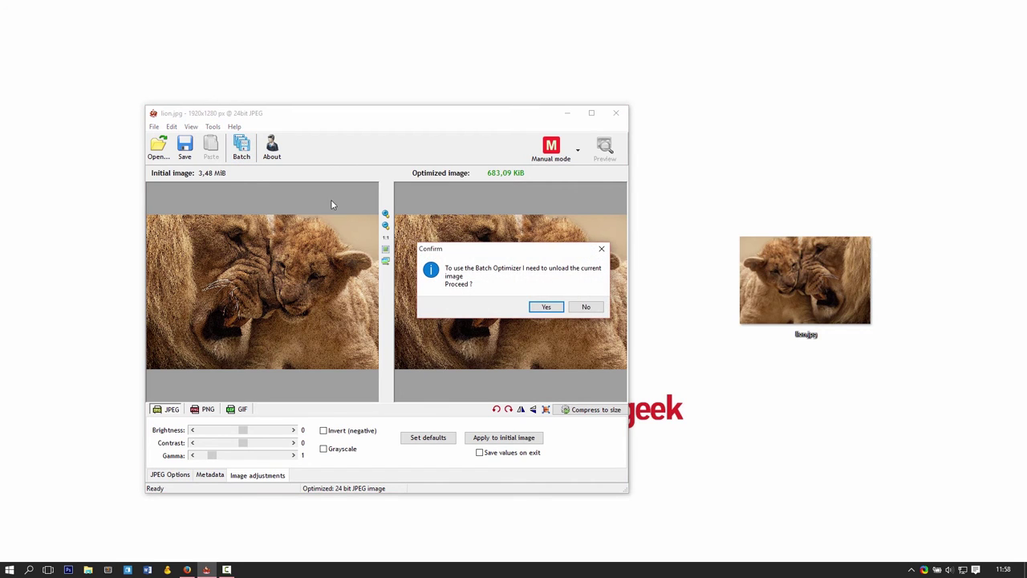
click(546, 307)
drag(827, 163, 387, 163)
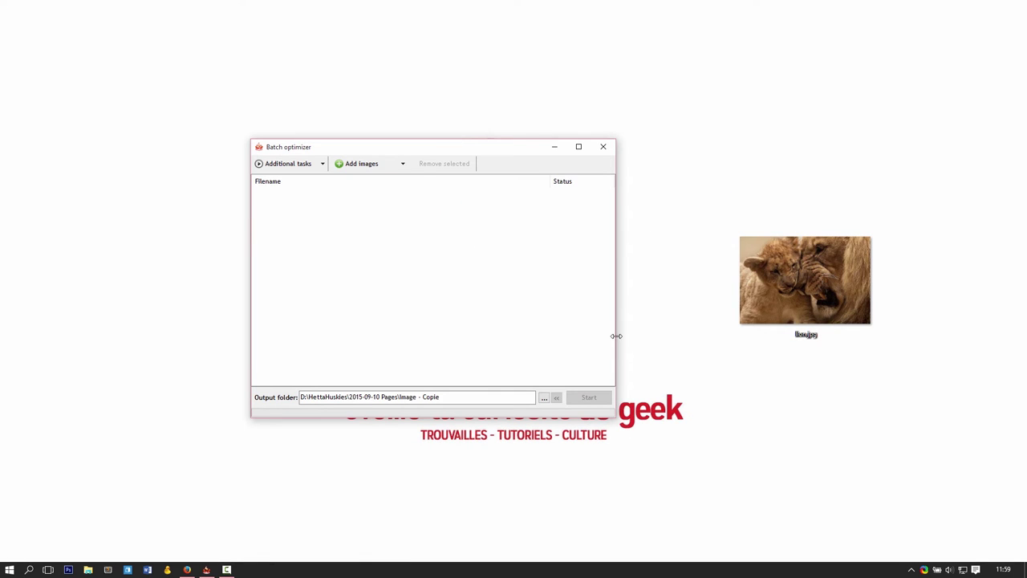
Make four copies of lion.jpg on the desktop
click(761, 286)
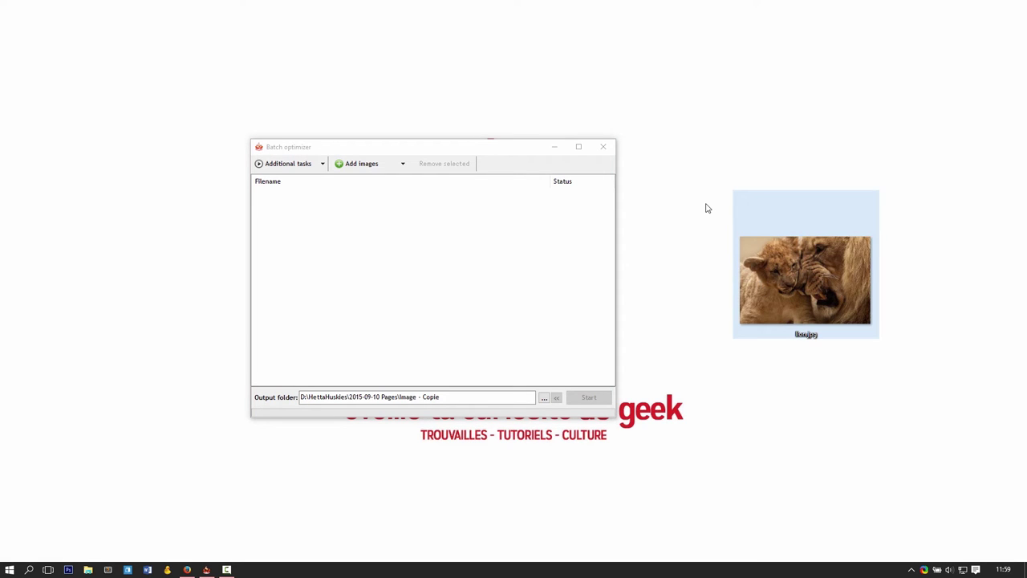
key(ctrl+v)
key(ctrl+v)
key(ctrl+v)
key(ctrl+v)
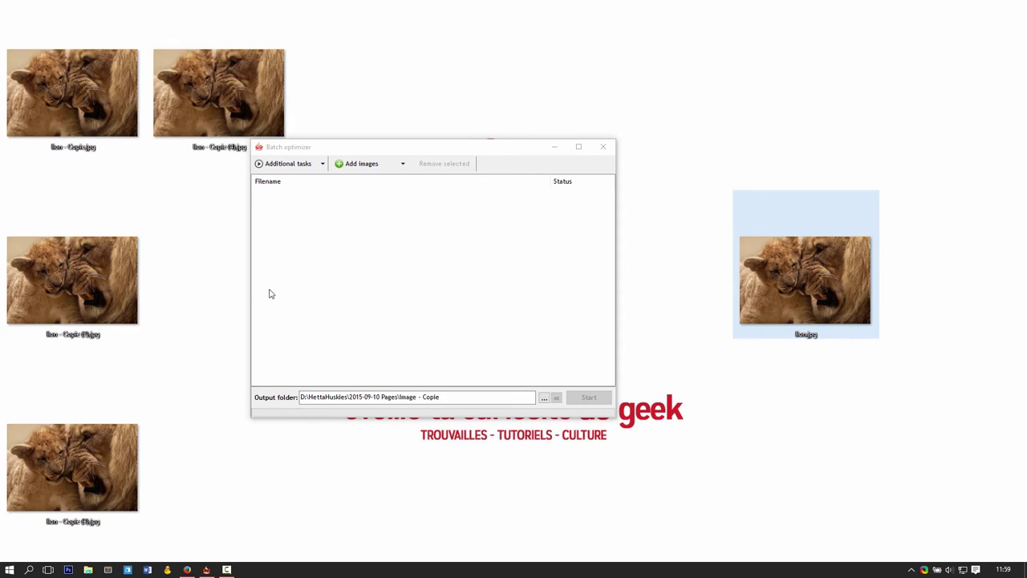
Add lion.jpg and its four copies to the batch list and run the optimization, allowing existing files to be overwritten
drag(206, 456, 73, 80)
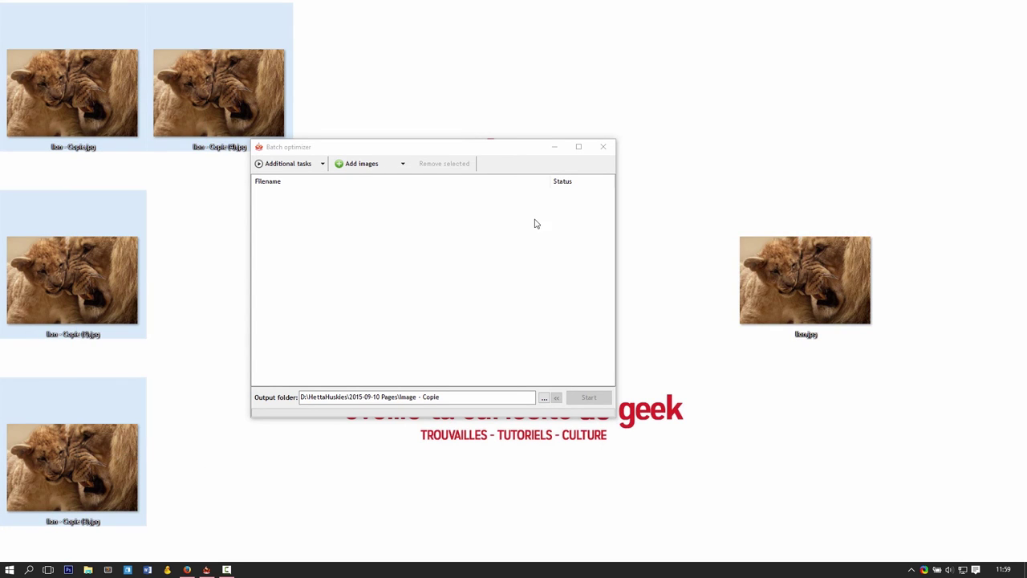
drag(839, 328, 393, 345)
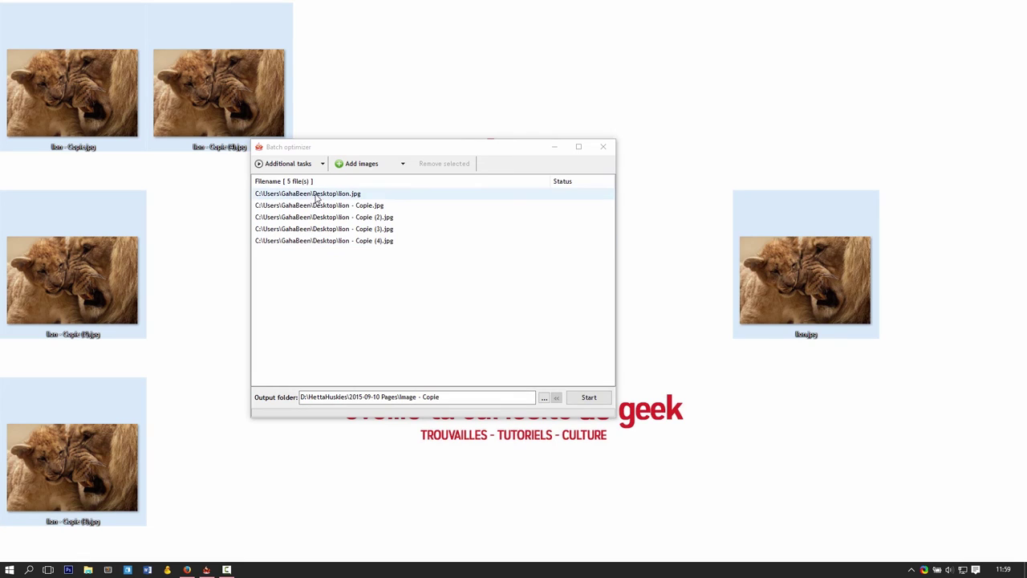
click(580, 398)
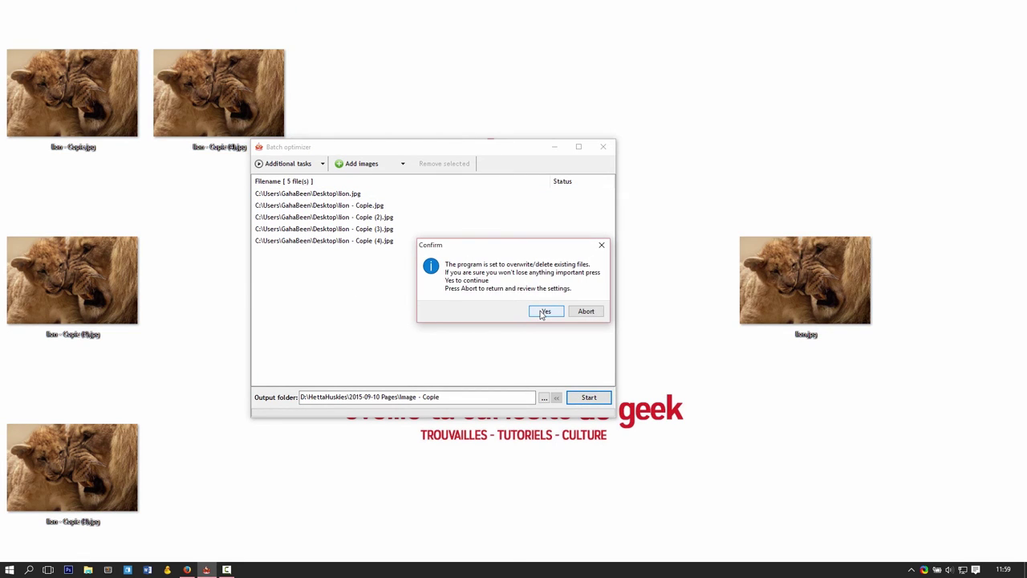
click(537, 311)
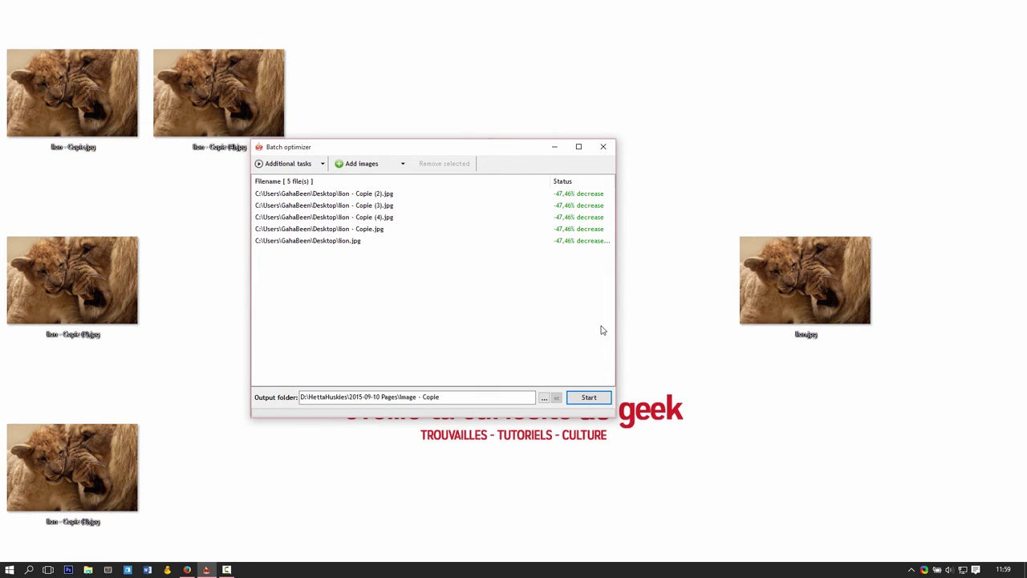
Widen the batch optimizer window and narrow its filename column
drag(616, 252, 666, 250)
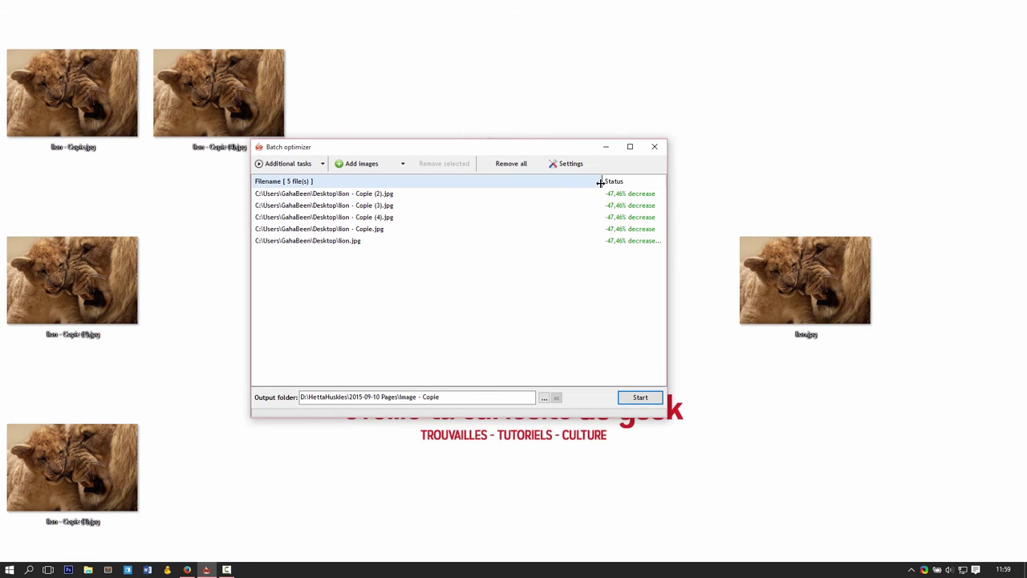
drag(499, 196, 500, 195)
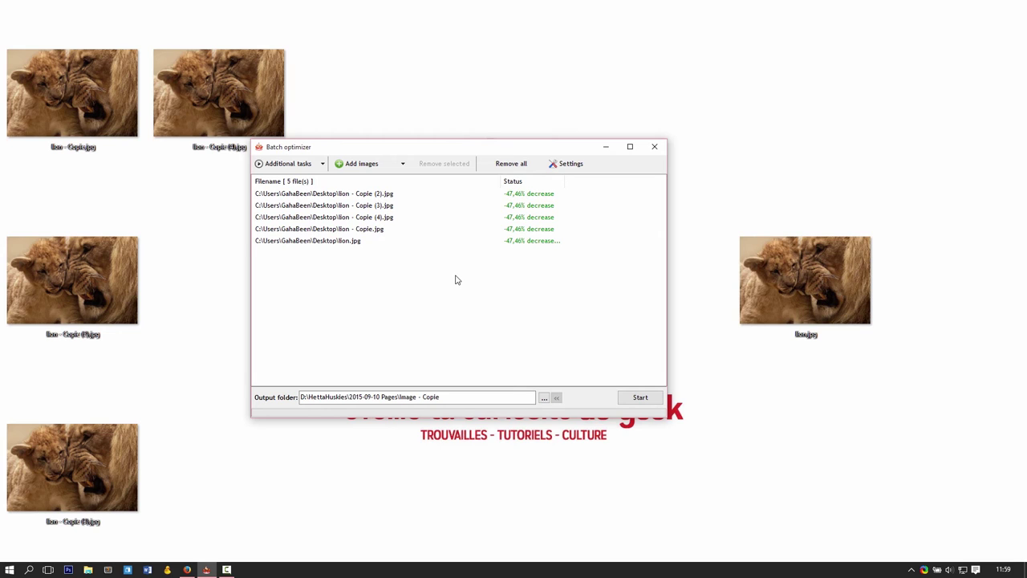
Add the Rotate, Flip, Resize and Compress to size tasks to the batch
click(321, 163)
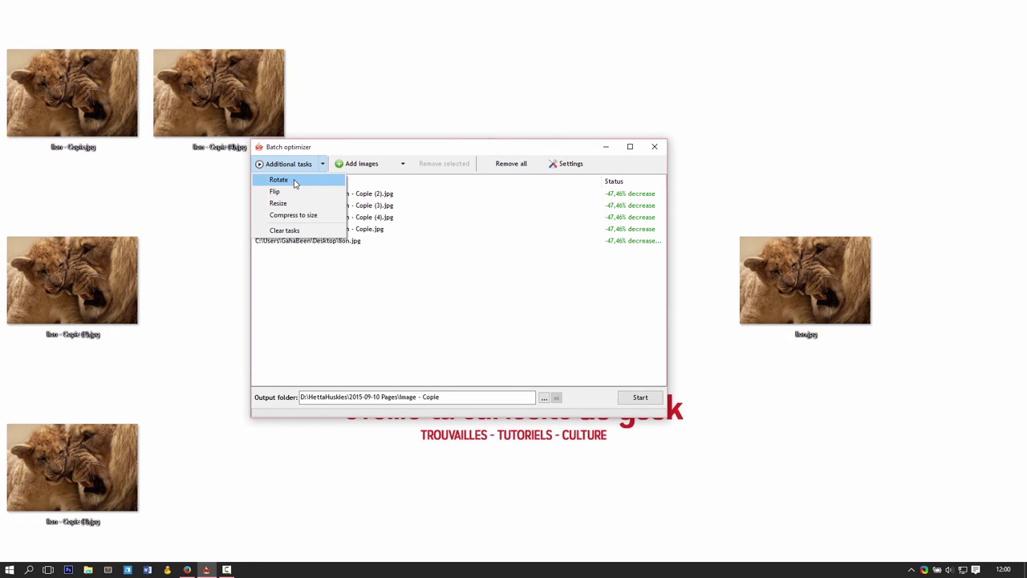
click(295, 180)
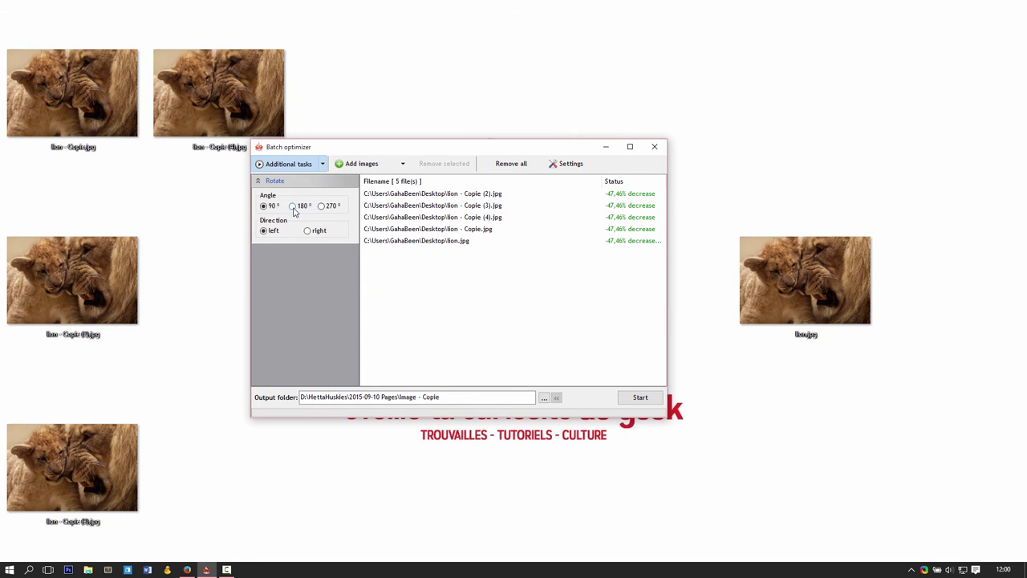
click(322, 164)
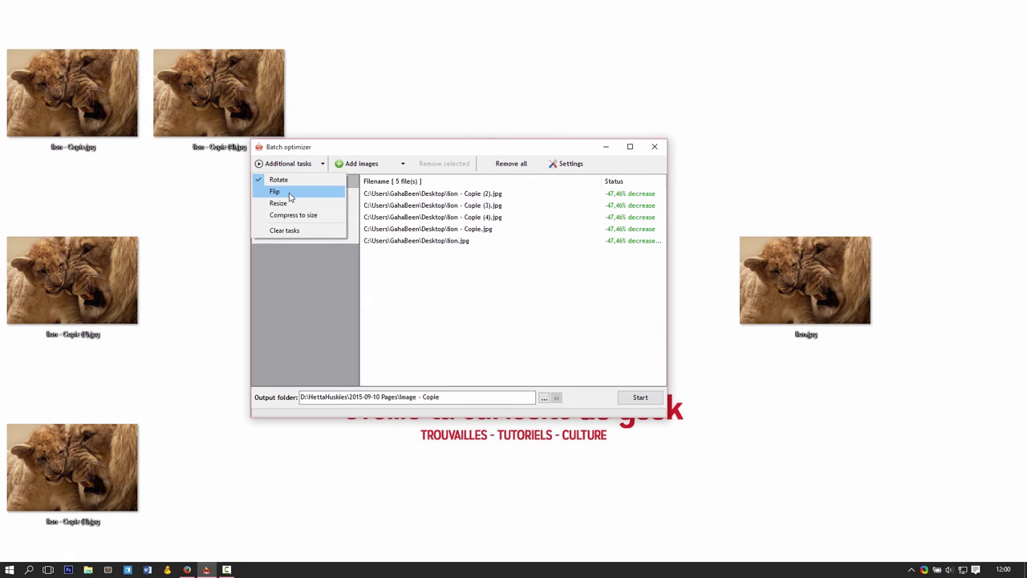
click(287, 191)
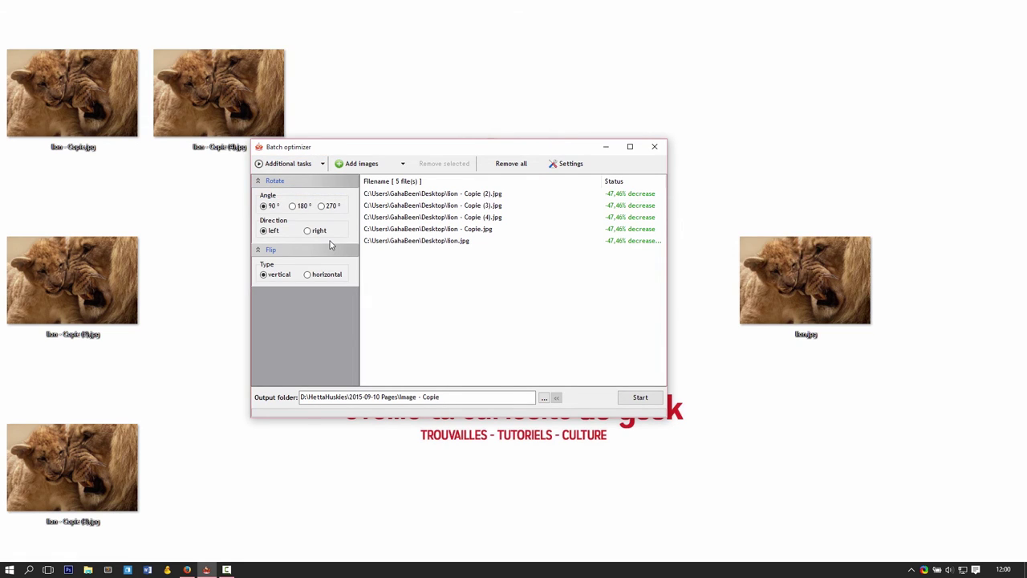
click(309, 167)
click(313, 203)
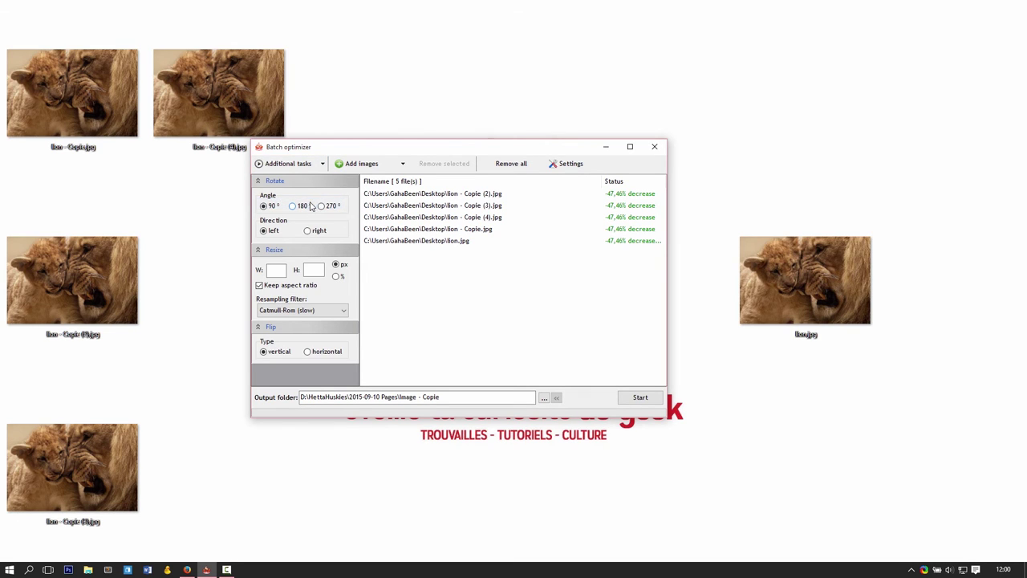
click(271, 163)
click(305, 217)
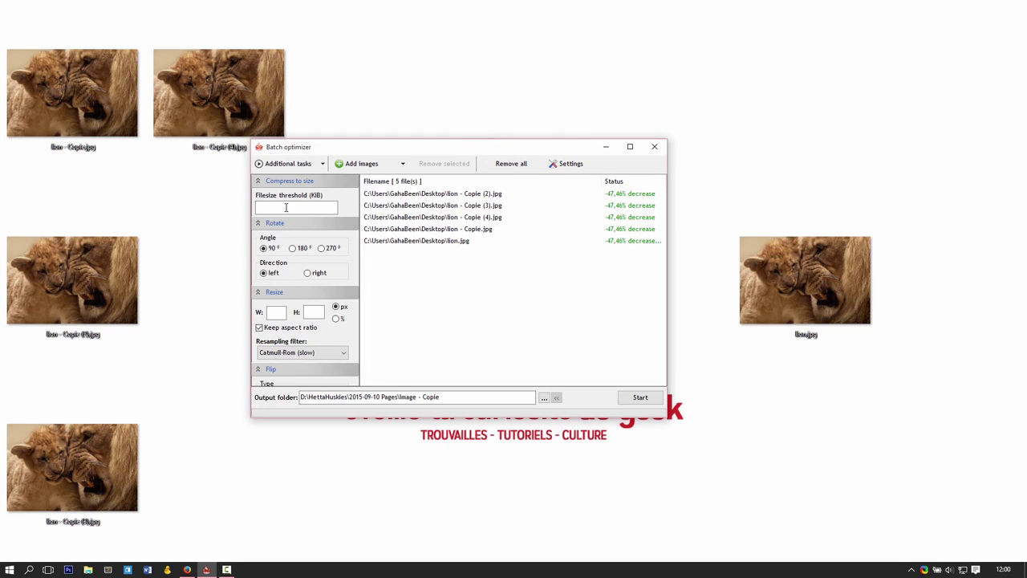
Remove all the additional tasks (Compress to size, Rotate, Resize and Flip) from the batch
click(283, 164)
click(290, 195)
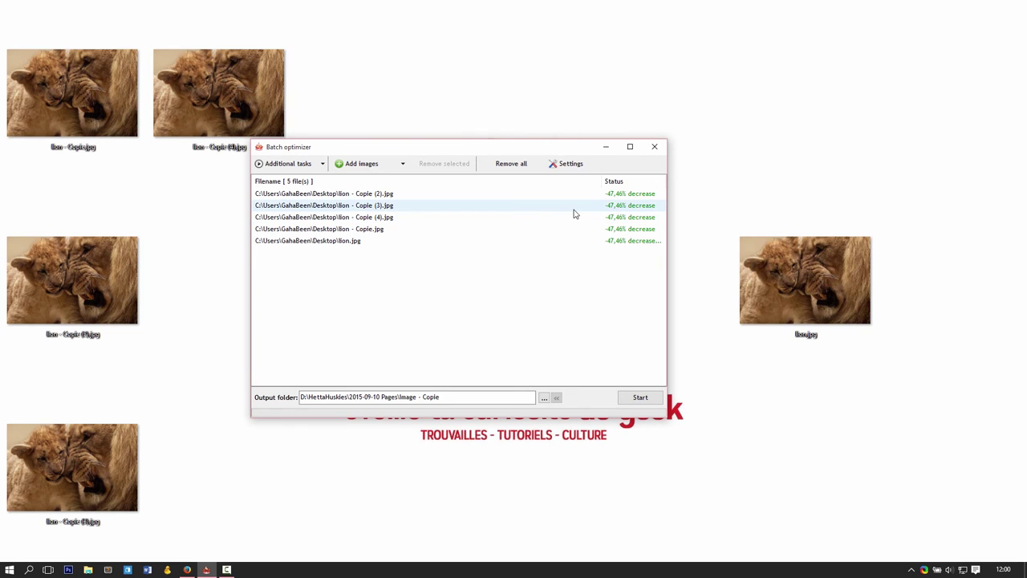
Turn overwriting of existing files off and back on in the batch settings, and apply them
click(568, 163)
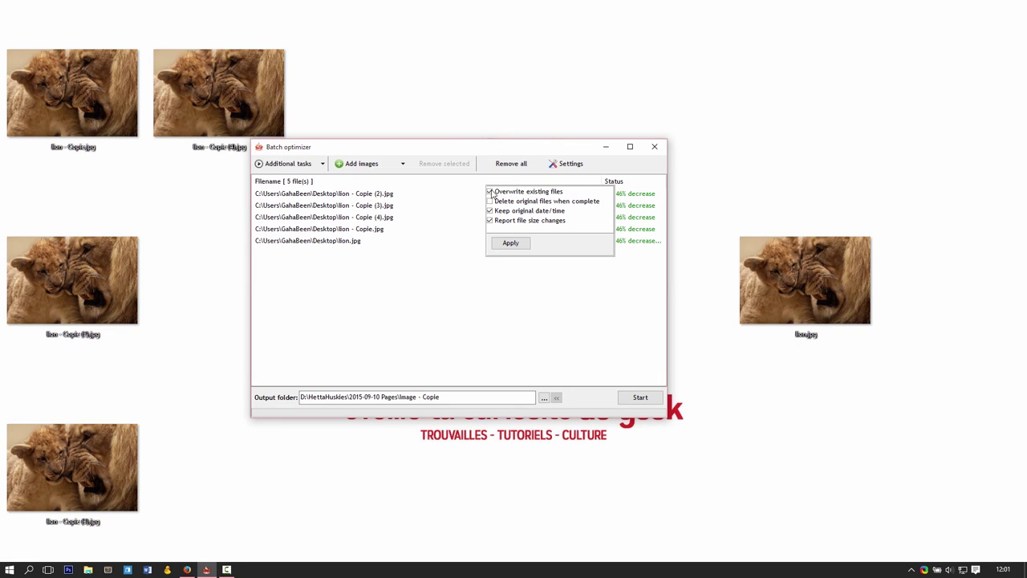
click(491, 192)
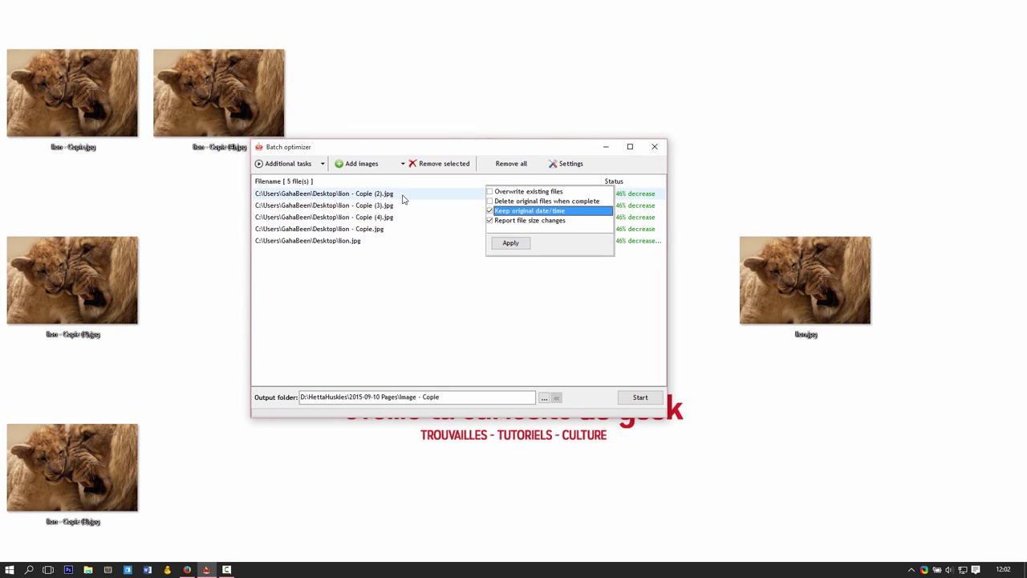
click(490, 192)
click(510, 243)
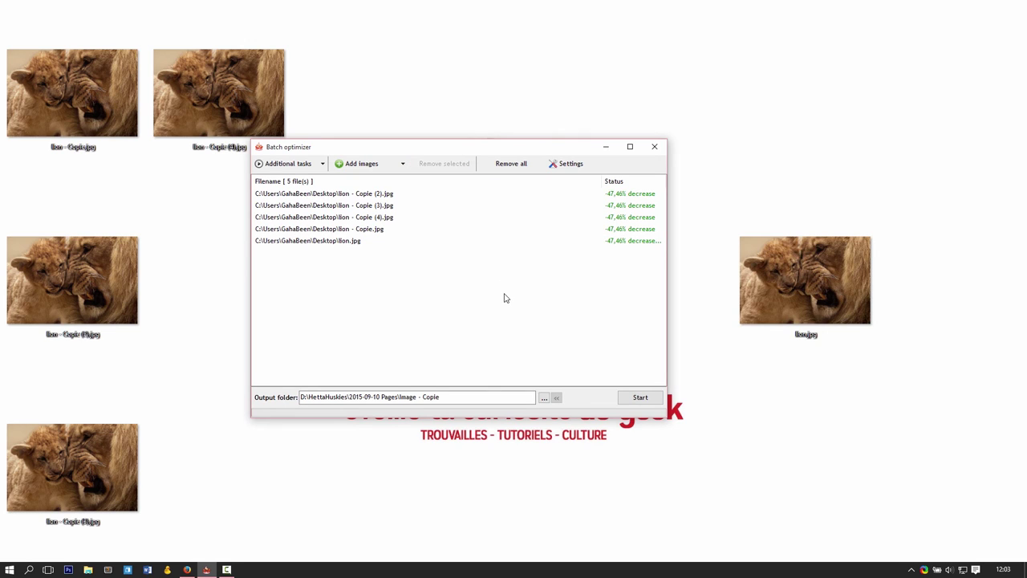
Create a new desktop folder holding lion.jpg and add that folder's contents to the batch list
right_click(746, 115)
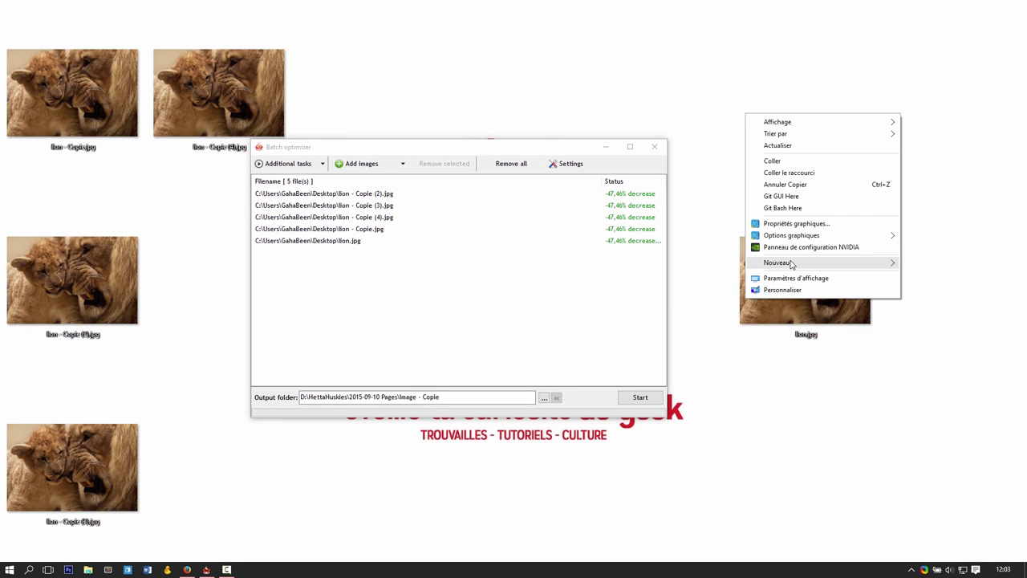
mouse_move(778, 262)
click(642, 263)
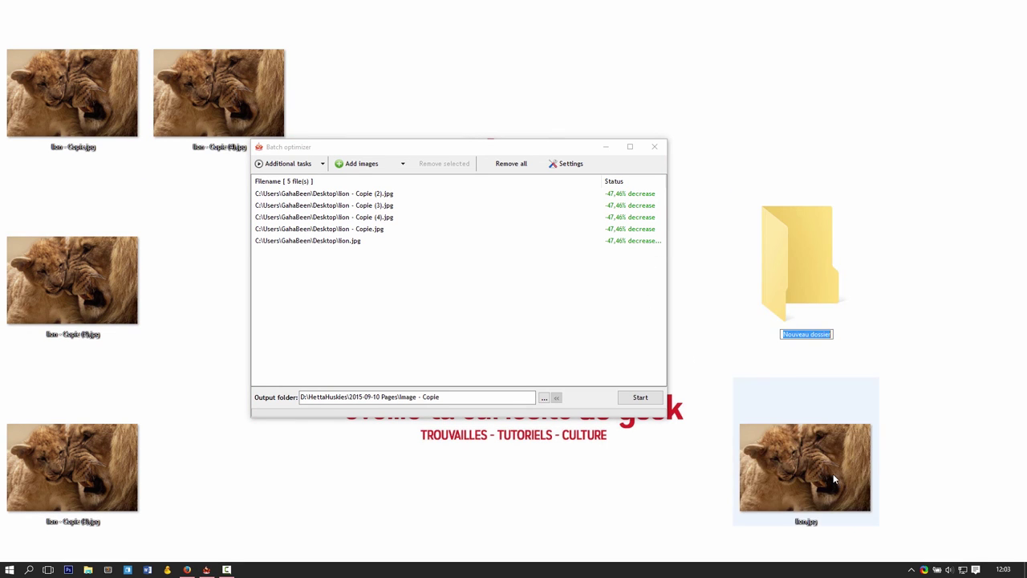
drag(833, 474, 405, 293)
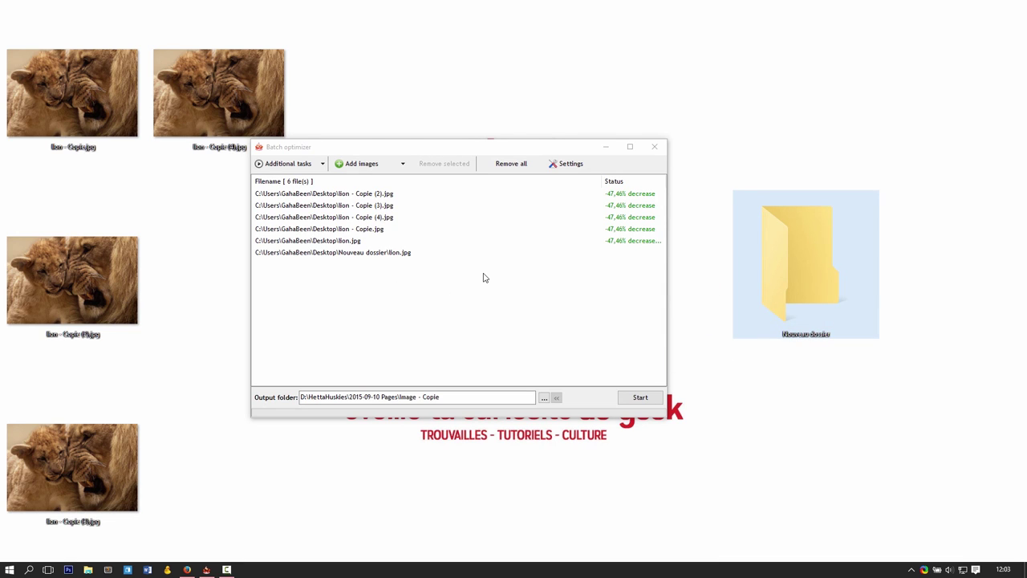